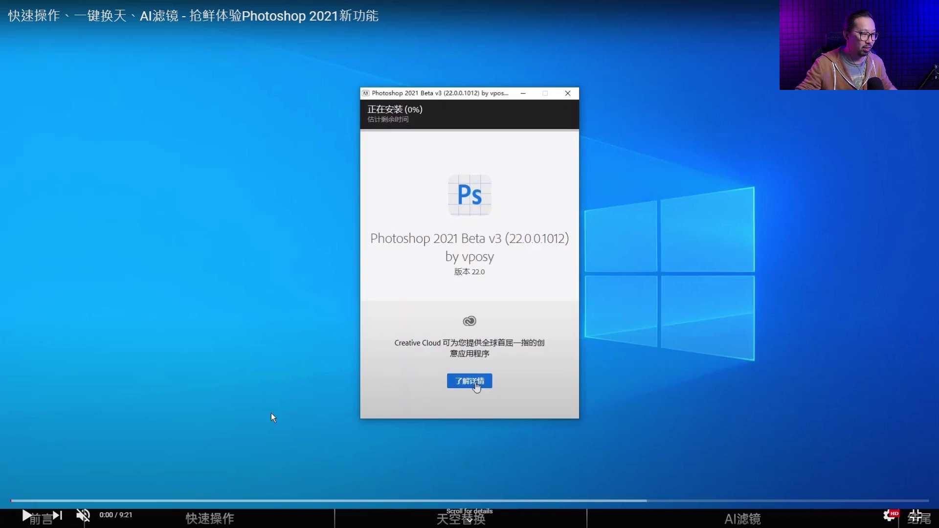
Step: Seek the demo ahead to about 0:29, then back to the Photoshop splash screen near 0:27
{"action": "left_click", "coordinate": [58, 500]}
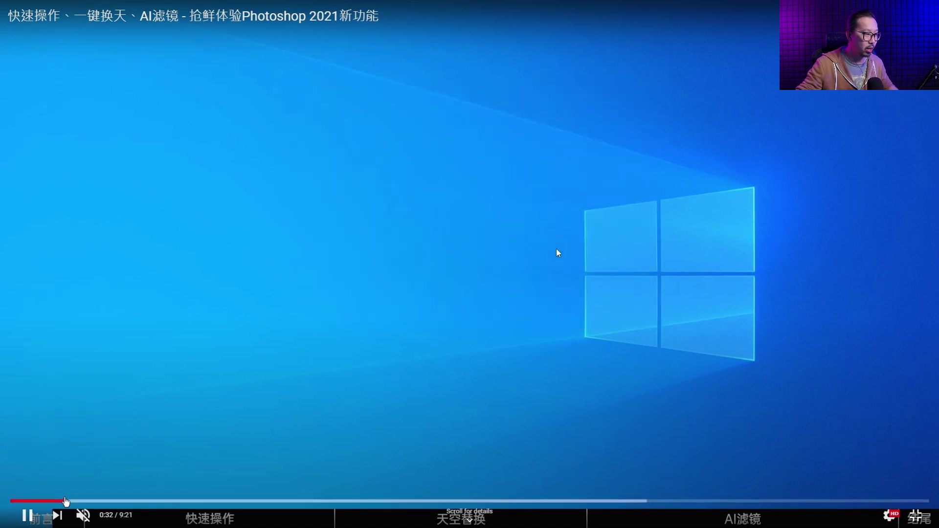
{"action": "left_click", "coordinate": [55, 502]}
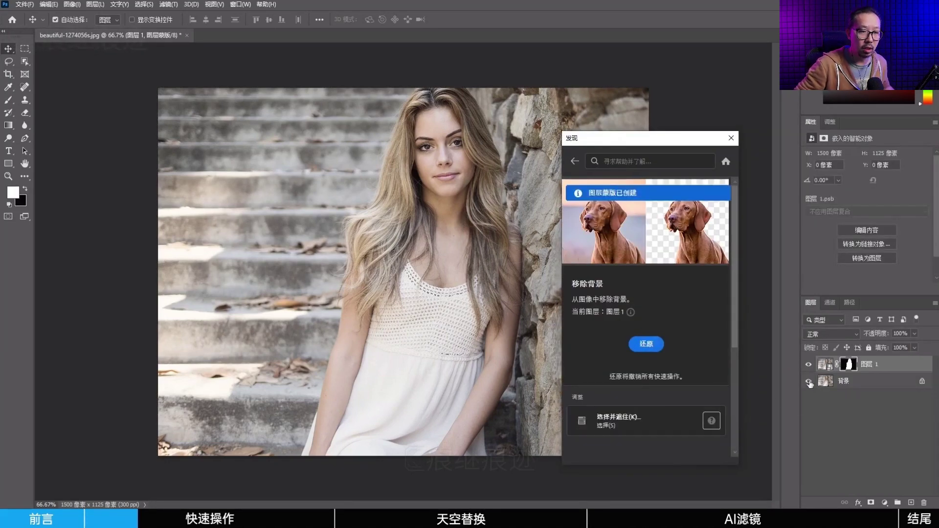
Step: Follow the Remove Background quick action masking the portrait on Layer 1, through to Select and Mask
{"action": "left_click", "coordinate": [808, 383]}
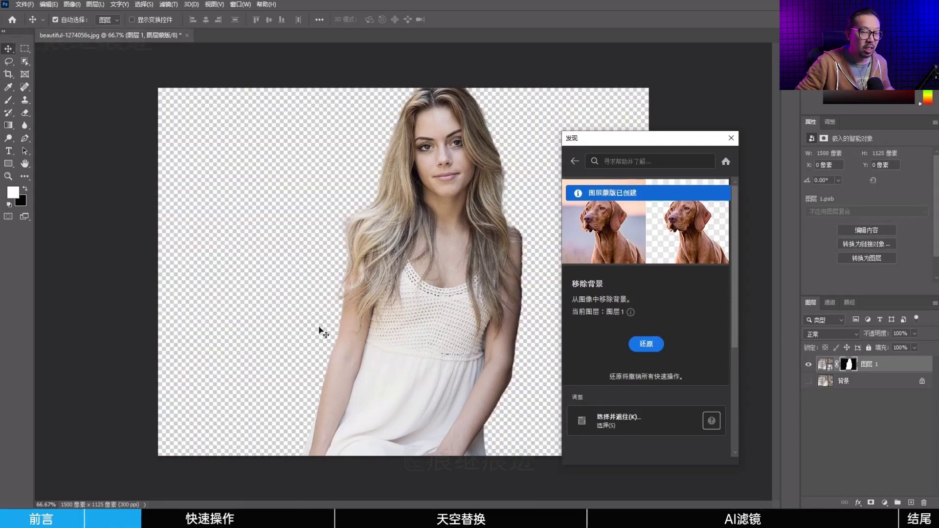
{"action": "key", "text": "ctrl+minus"}
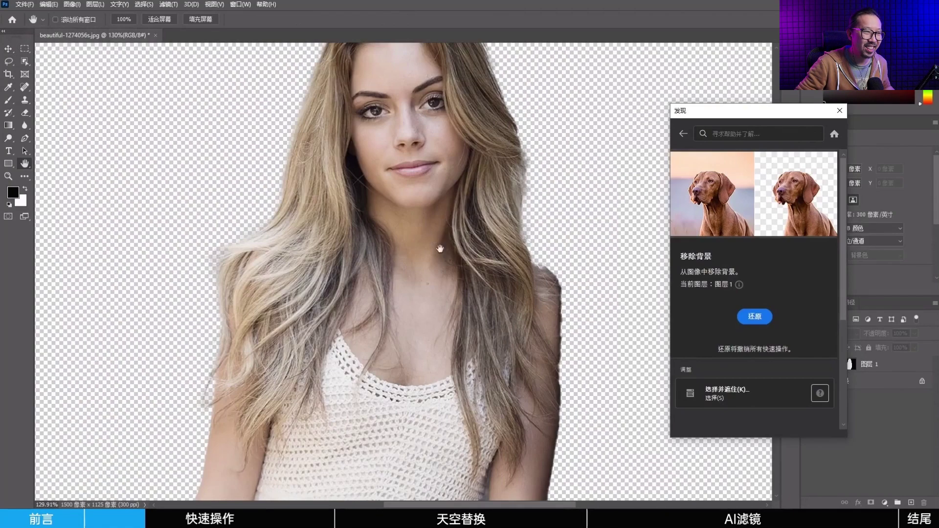
{"action": "scroll", "coordinate": [440, 248], "scroll_direction": "up", "scroll_amount": 3}
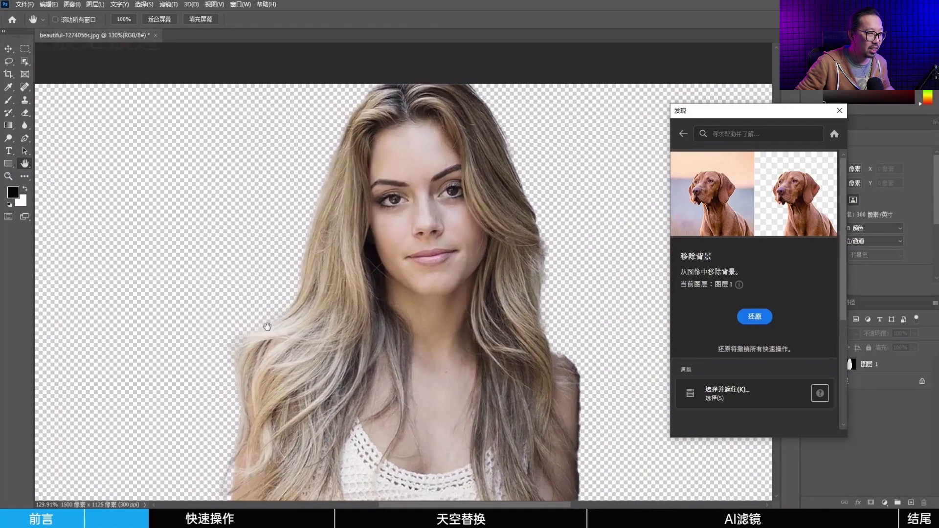
{"action": "scroll", "coordinate": [266, 327], "scroll_direction": "up", "scroll_amount": 2}
{"action": "left_click_drag", "start_coordinate": [391, 107], "coordinate": [367, 234]}
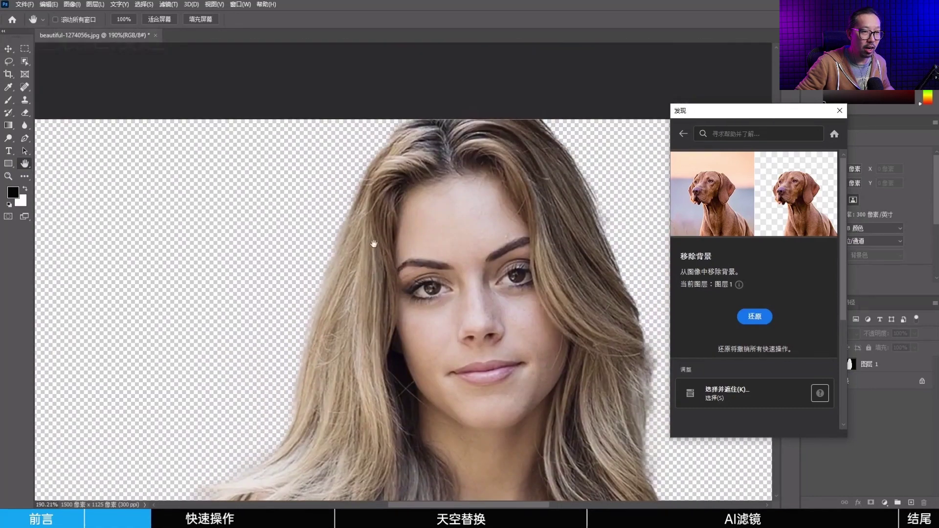
{"action": "scroll", "coordinate": [434, 220], "scroll_direction": "down", "scroll_amount": 2}
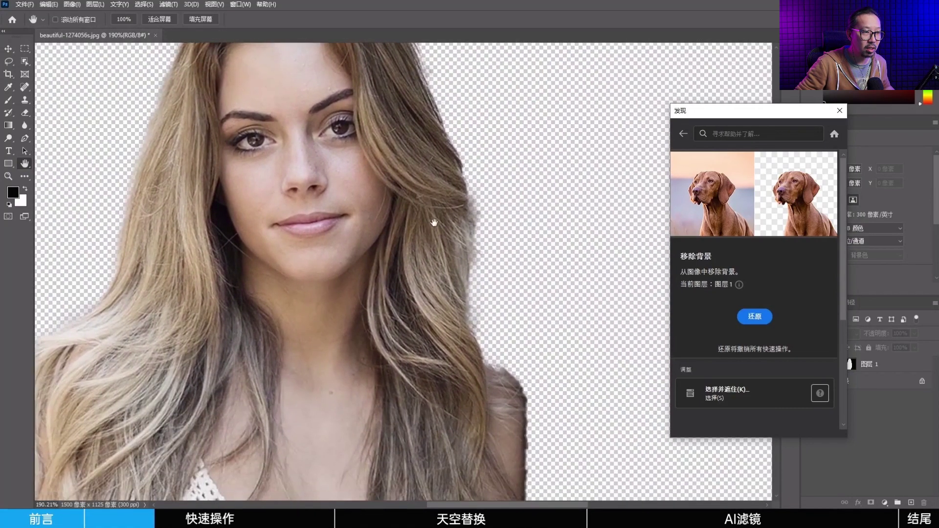
{"action": "scroll", "coordinate": [465, 330], "scroll_direction": "down", "scroll_amount": 2}
{"action": "left_click_drag", "start_coordinate": [482, 370], "coordinate": [451, 193]}
{"action": "scroll", "coordinate": [451, 193], "scroll_direction": "up", "scroll_amount": 2}
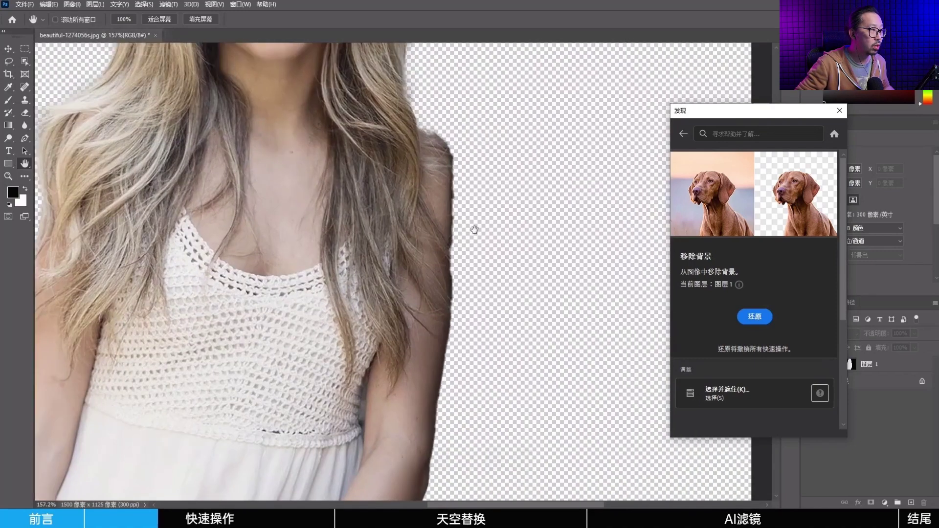
{"action": "left_click_drag", "start_coordinate": [726, 110], "coordinate": [690, 116]}
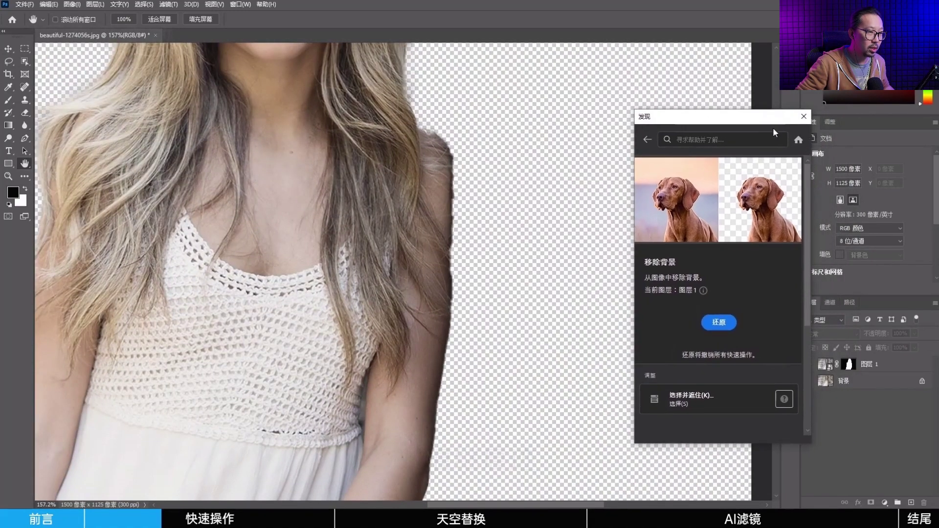
{"action": "left_click_drag", "start_coordinate": [775, 131], "coordinate": [718, 129]}
{"action": "left_click", "coordinate": [809, 382]}
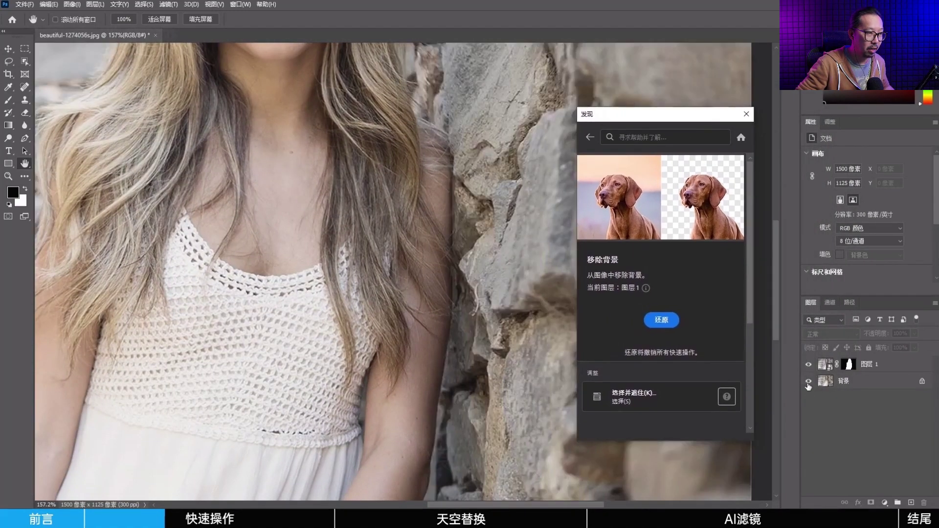
Step: Continue the demo's Select and Mask refinement of the Layer 1 cutout
{"action": "key", "text": "ctrl+alt+r"}
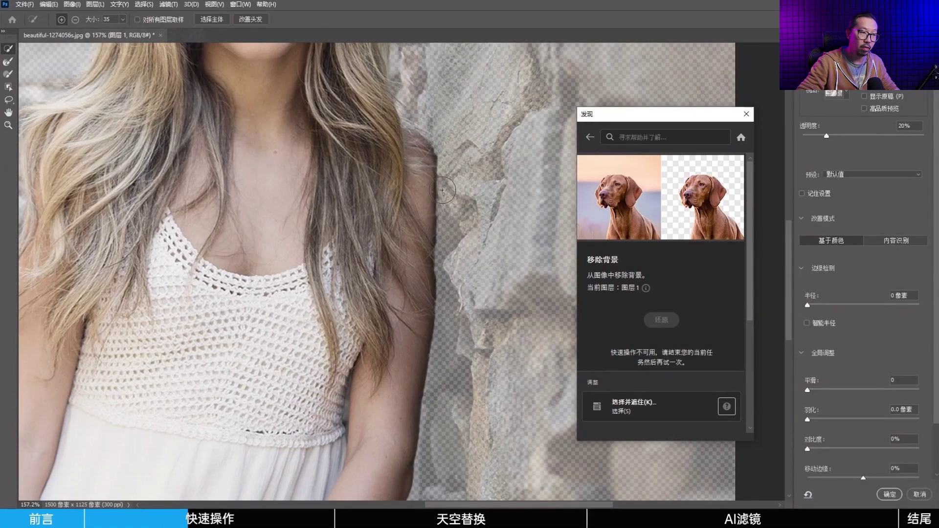
{"action": "key", "text": "ctrl+0"}
{"action": "left_click", "coordinate": [834, 93]}
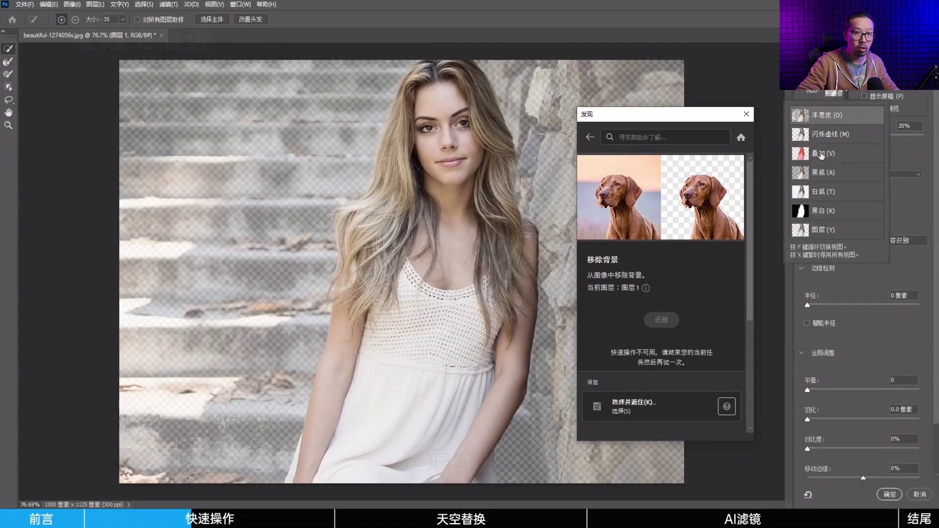
{"action": "left_click", "coordinate": [465, 176]}
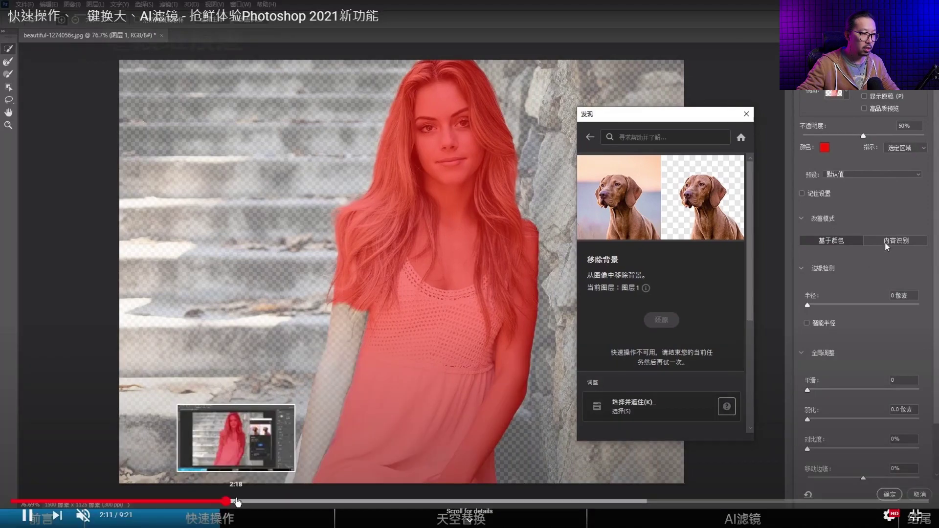
Step: Seek through the blur, Gaussian blur, black-and-white and Enhance Image demos to about 3:17
{"action": "left_click", "coordinate": [264, 502]}
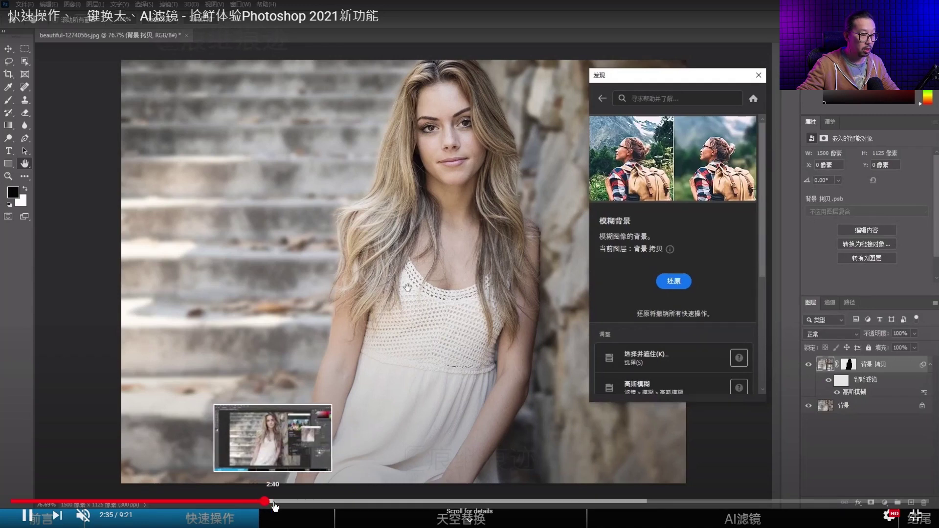
{"action": "left_click", "coordinate": [273, 503]}
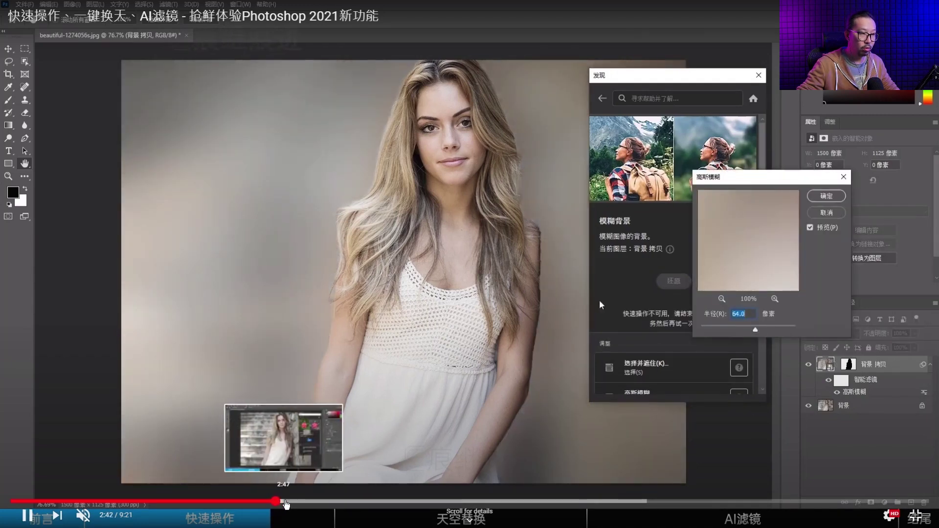
{"action": "left_click", "coordinate": [286, 503]}
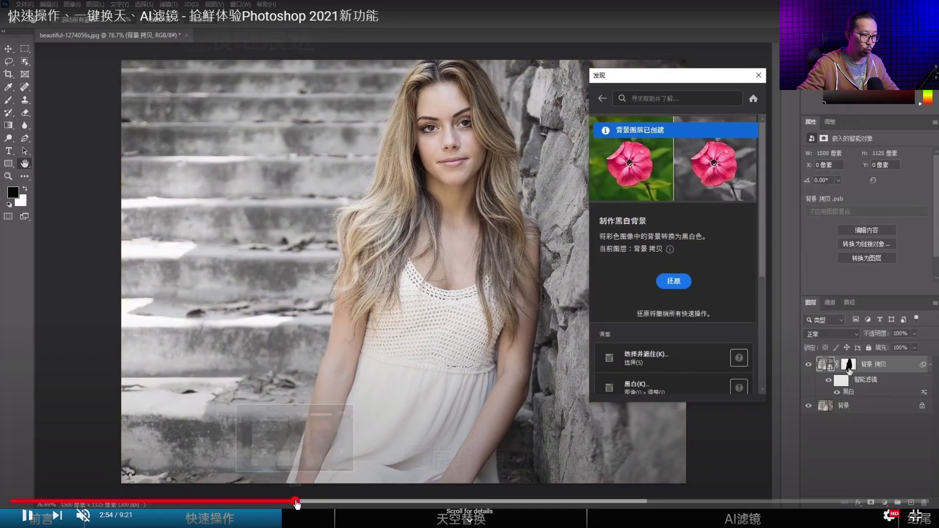
{"action": "left_click", "coordinate": [307, 503]}
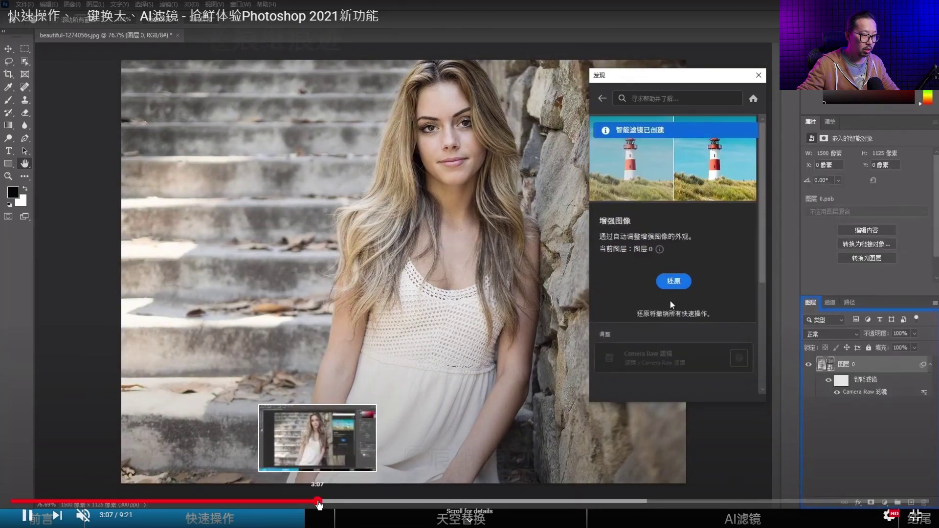
{"action": "left_click", "coordinate": [330, 502]}
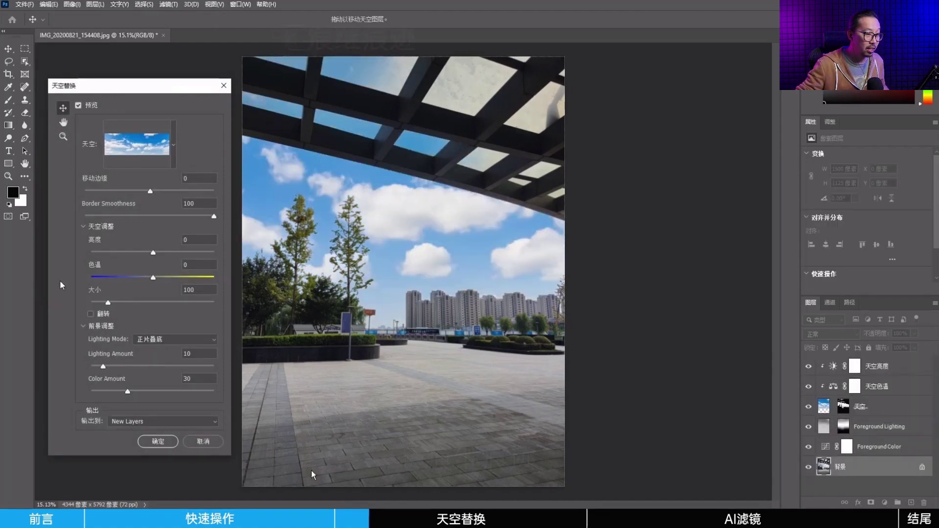
Step: Rewind a few seconds and watch Sky Replacement swap the plaza's blue sky for a pink sunset
{"action": "left_click", "coordinate": [368, 502]}
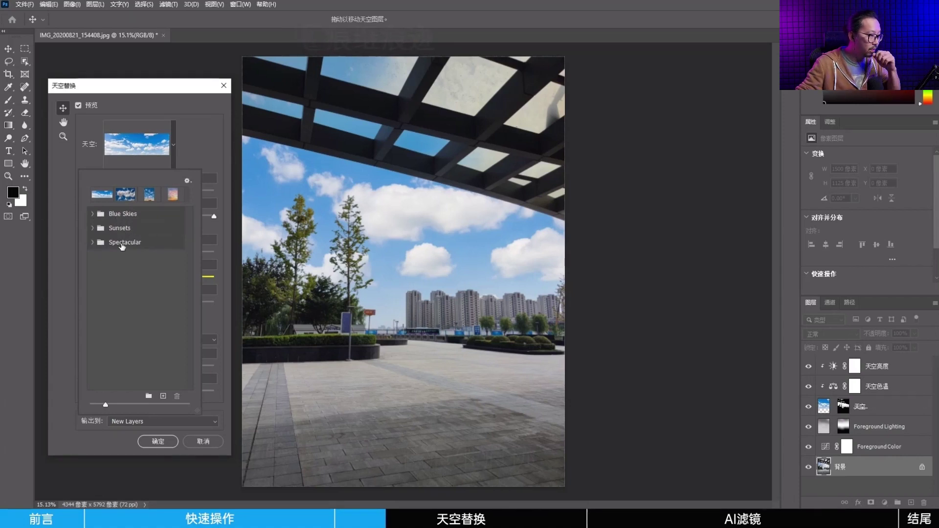
{"action": "mouse_move", "coordinate": [188, 371]}
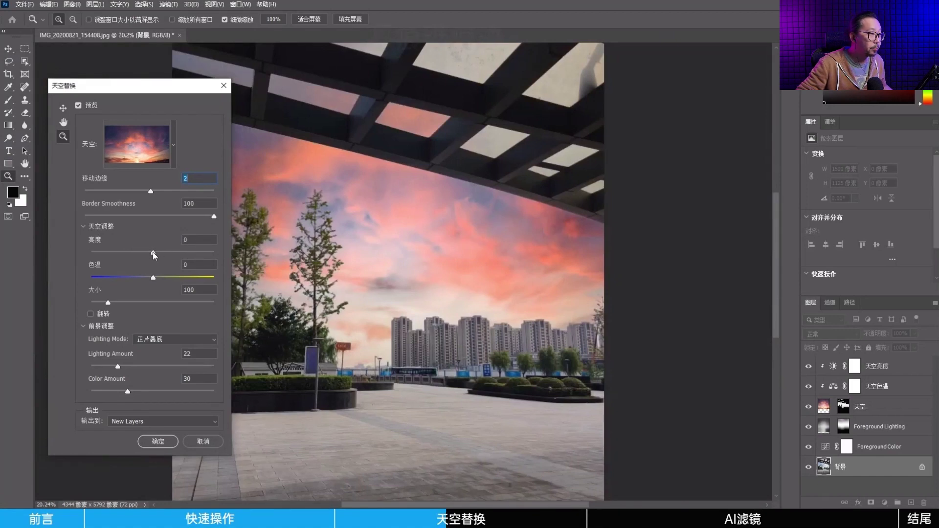
Step: Watch the sunset sky's scale, lighting and colour sliders tuned, one value entered as 100
{"action": "left_click_drag", "start_coordinate": [153, 252], "coordinate": [169, 278]}
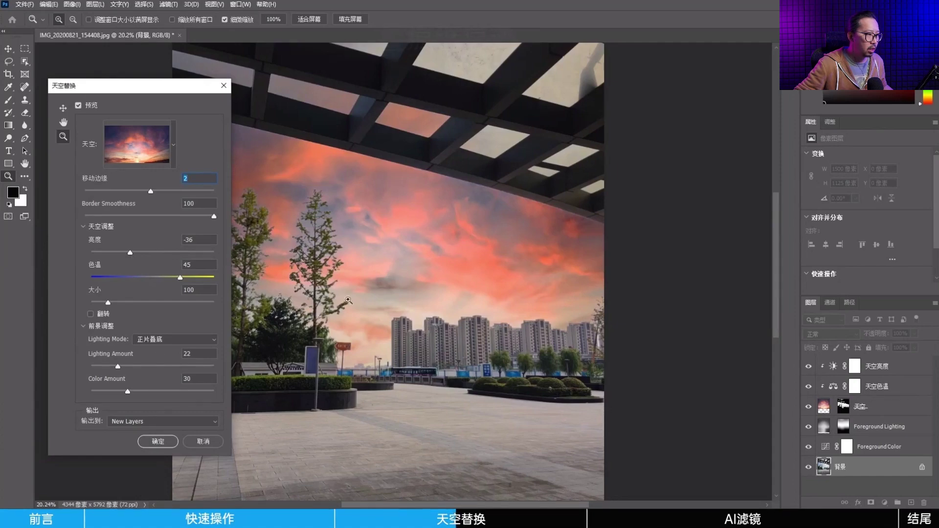
{"action": "left_click", "coordinate": [413, 269], "text": "alt"}
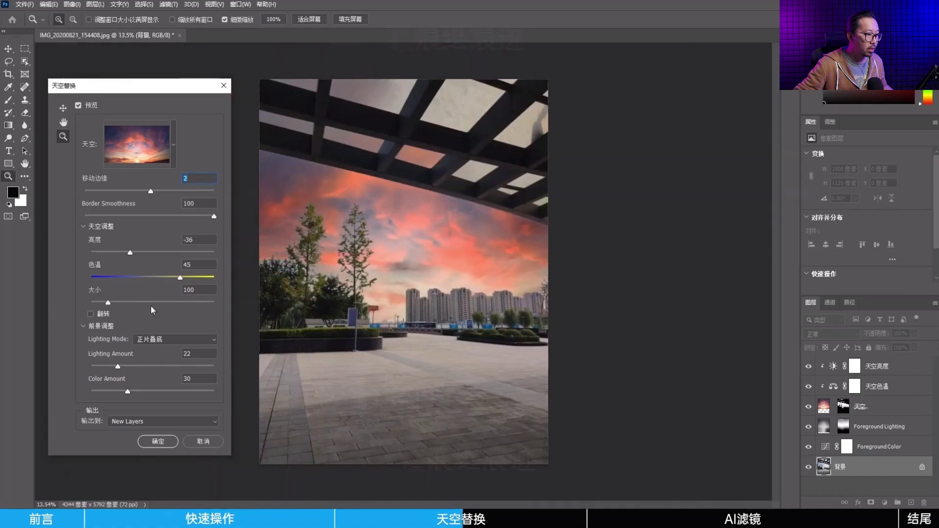
{"action": "left_click_drag", "start_coordinate": [110, 304], "coordinate": [134, 302]}
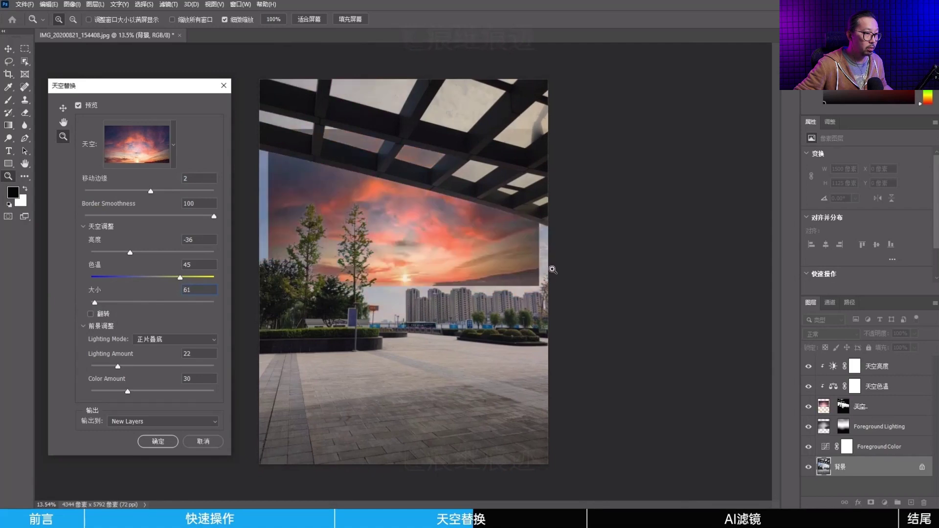
{"action": "type", "text": "100"}
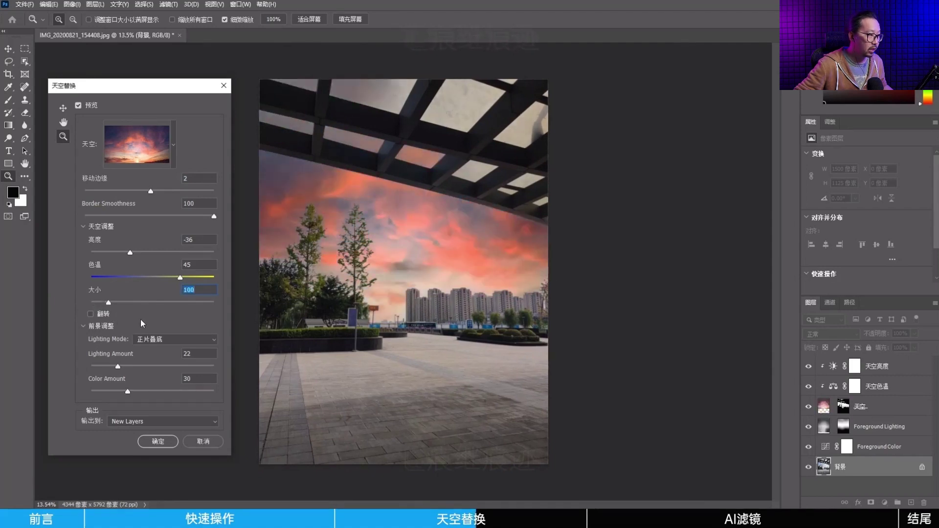
{"action": "key", "text": "Tab"}
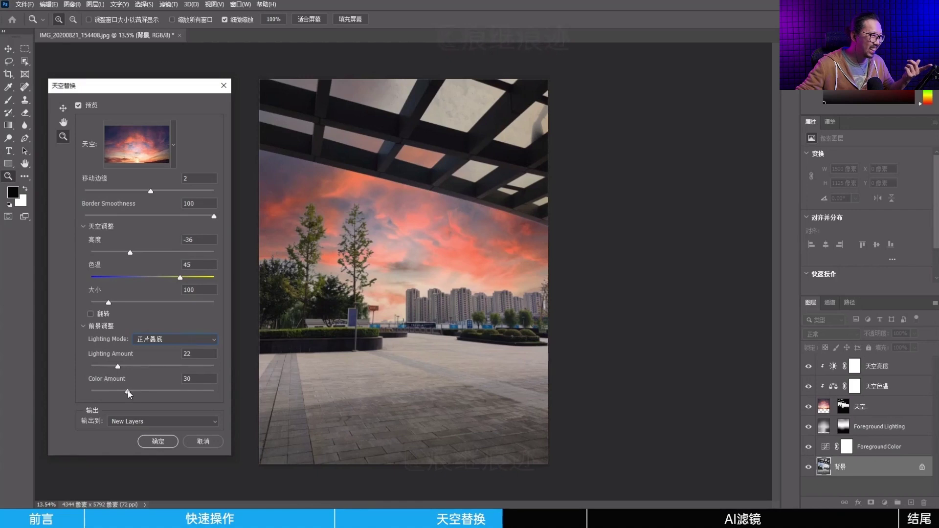
{"action": "left_click_drag", "start_coordinate": [128, 390], "coordinate": [225, 393]}
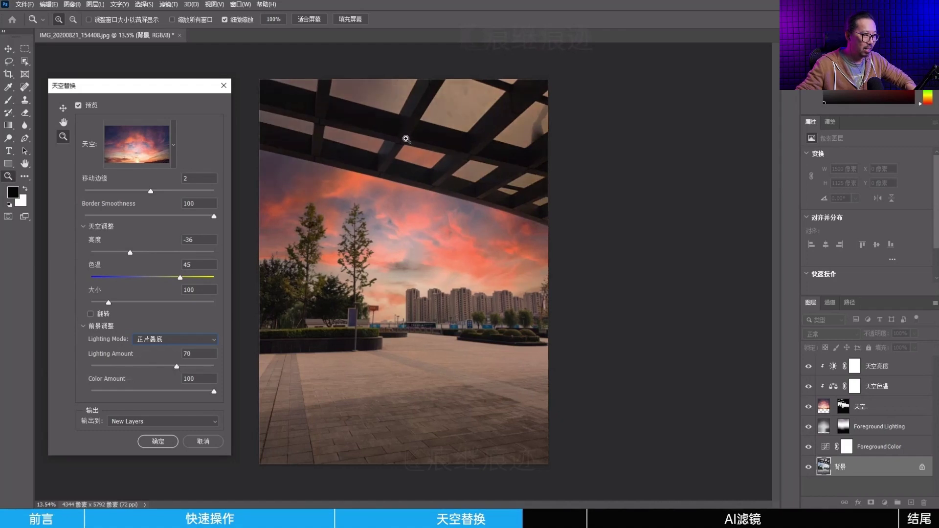
{"action": "left_click", "coordinate": [141, 424]}
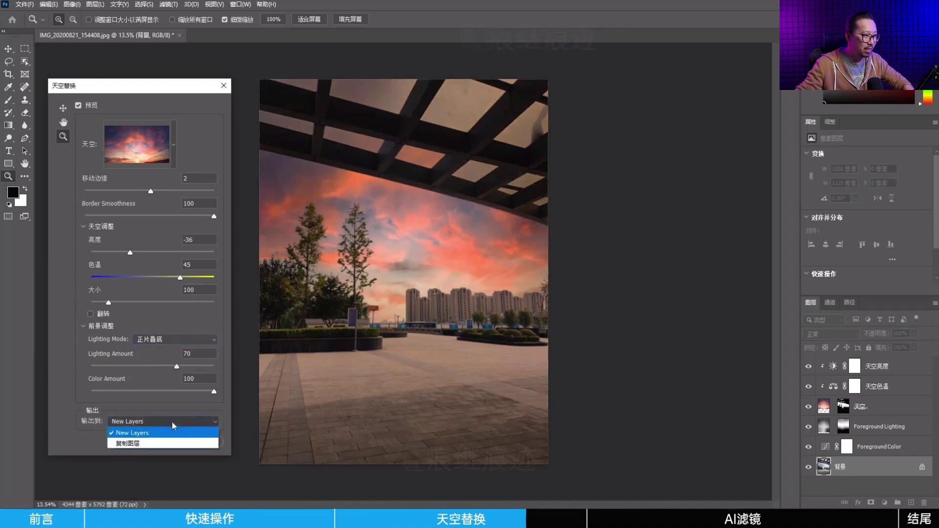
{"action": "left_click", "coordinate": [171, 422]}
Step: Watch the demo pick an Output option and apply Sky Replacement
{"action": "left_click", "coordinate": [158, 442]}
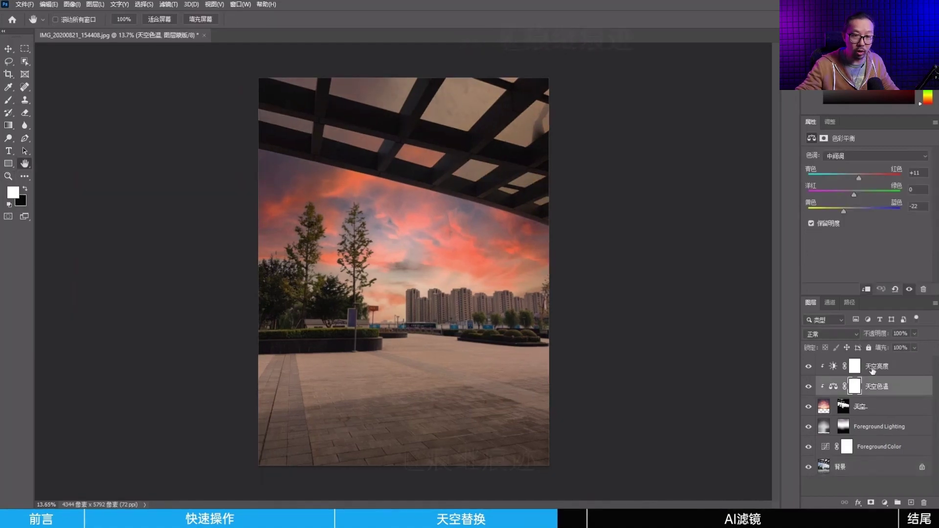
{"action": "left_click", "coordinate": [862, 452]}
{"action": "scroll", "coordinate": [325, 209], "scroll_direction": "up", "scroll_amount": 5}
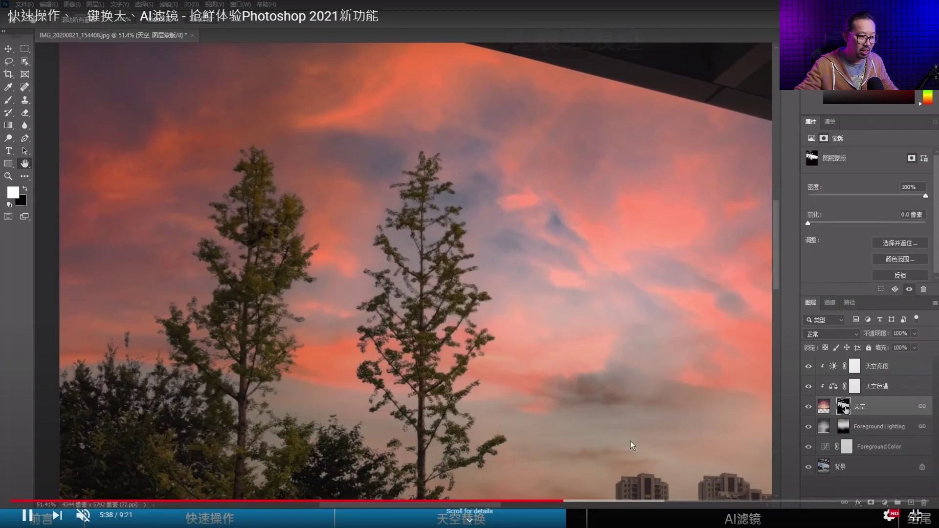
Step: Seek back to the blue-sky stage at 3:35 and 3:41, then ahead to 5:33
{"action": "left_click", "coordinate": [527, 502]}
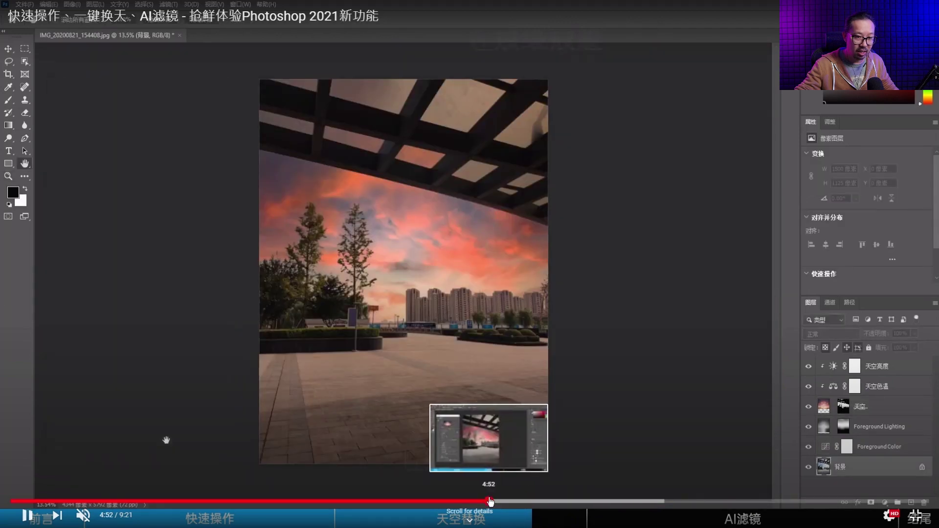
{"action": "left_click", "coordinate": [363, 501]}
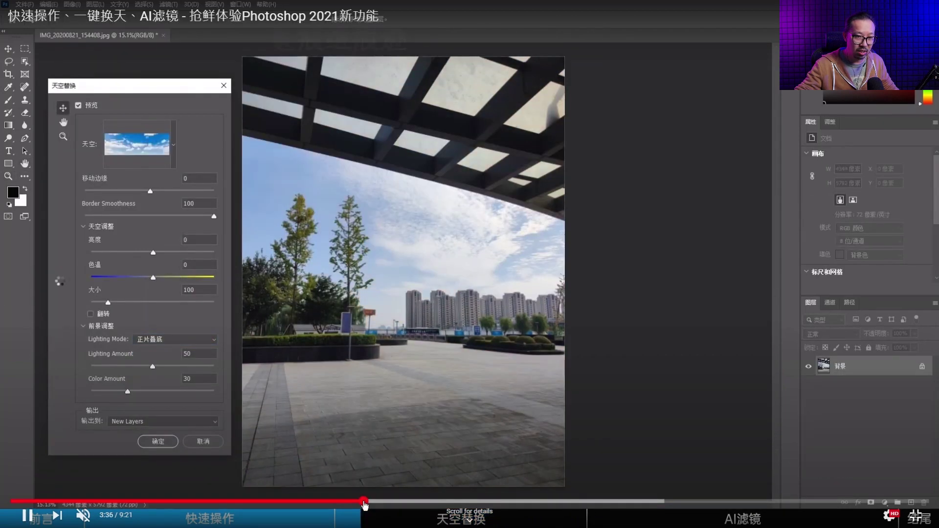
{"action": "left_click", "coordinate": [370, 501]}
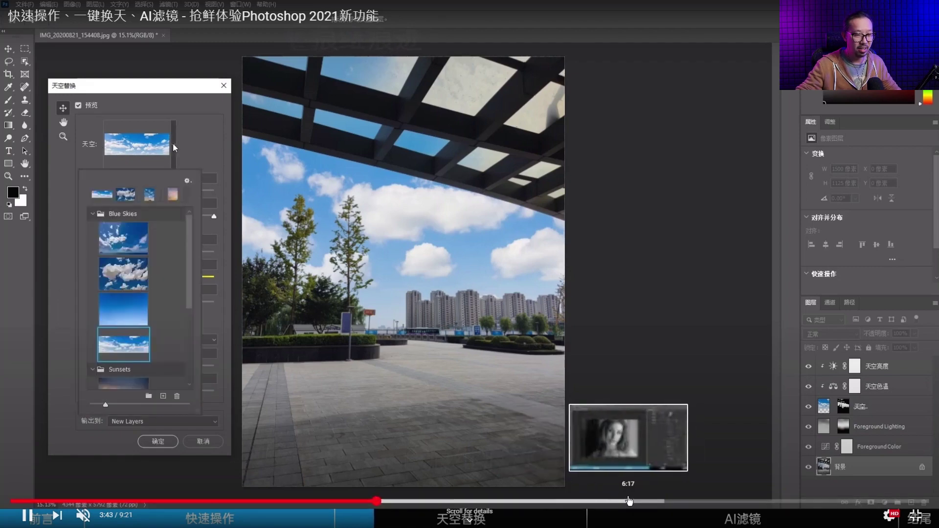
{"action": "left_click", "coordinate": [557, 501]}
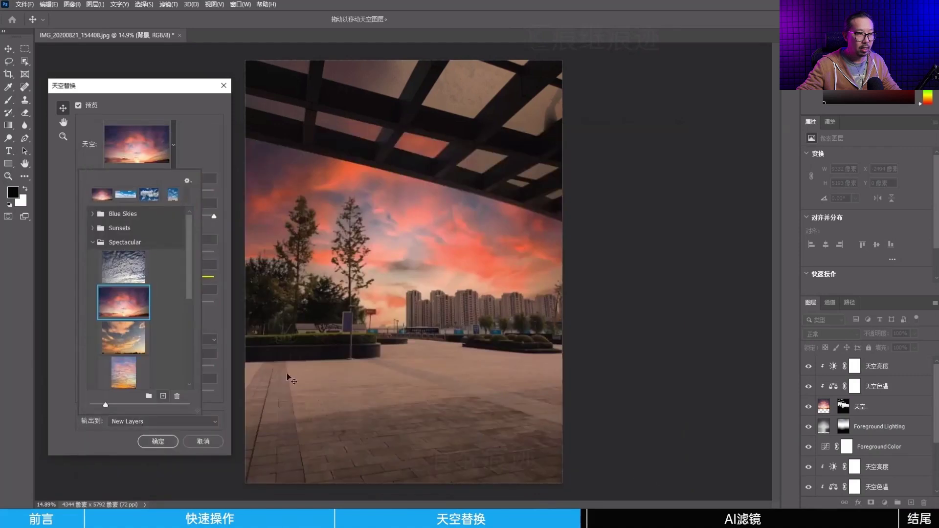
Step: Skip ahead with L to Neural Filters; watch smart portrait, skin smoothing and 2x Super Zoom
{"action": "key", "text": "l"}
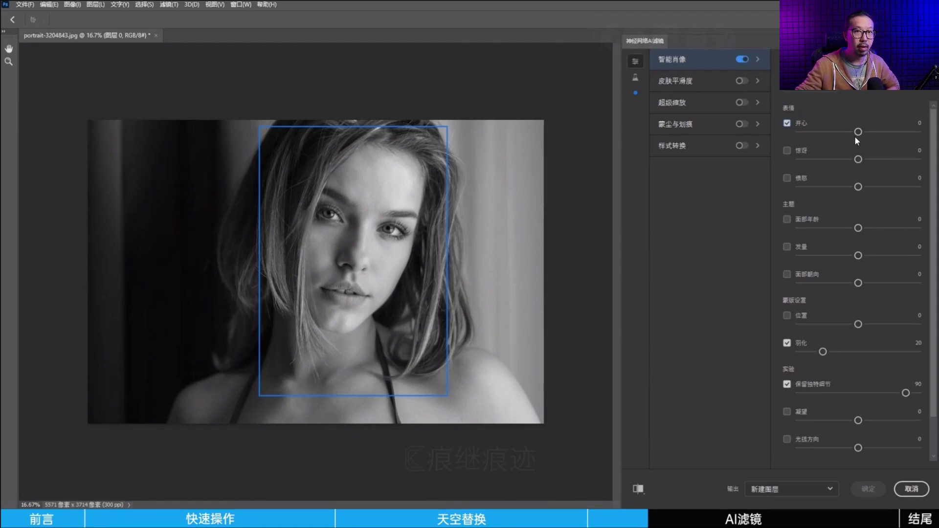
{"action": "left_click_drag", "start_coordinate": [858, 132], "coordinate": [917, 131]}
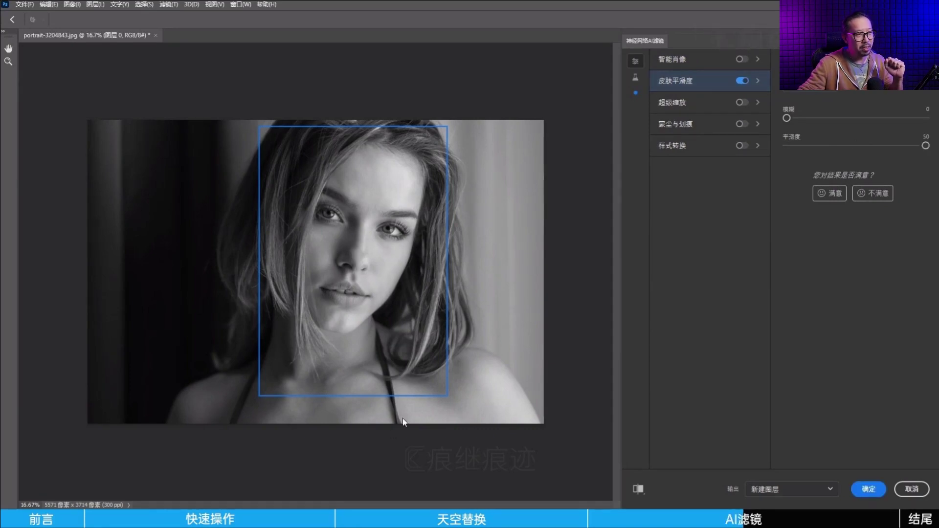
{"action": "left_click", "coordinate": [705, 102]}
{"action": "left_click", "coordinate": [742, 102]}
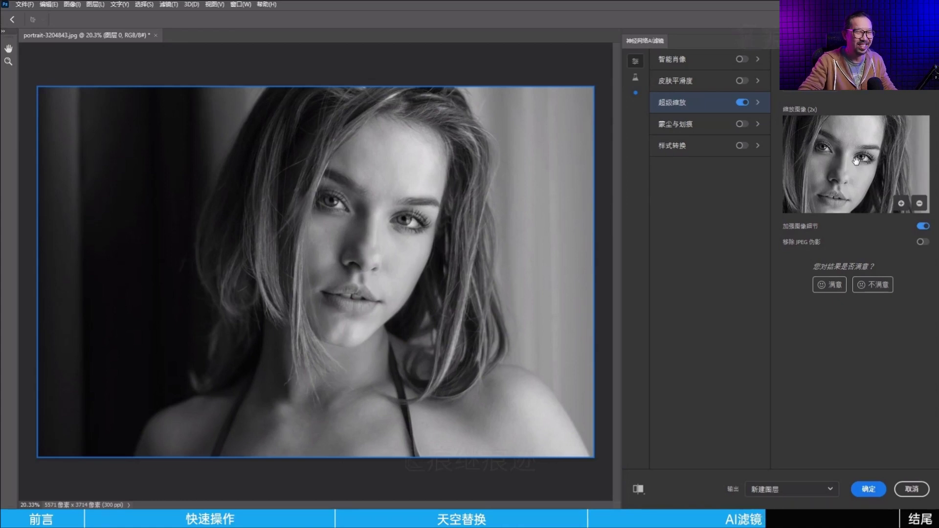
Step: Watch the Colorize beta neural filter turn the black-and-white portrait into natural full colour
{"action": "left_click", "coordinate": [635, 77]}
{"action": "left_click", "coordinate": [724, 105]}
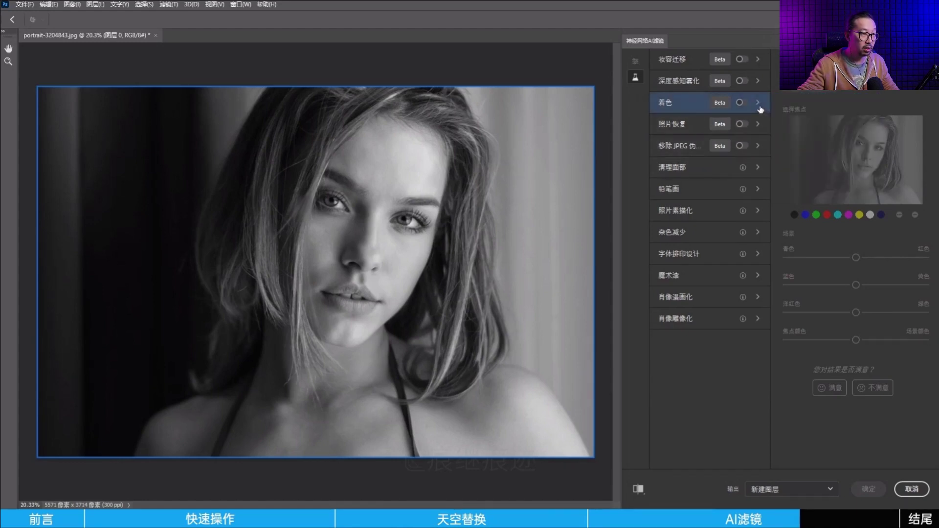
{"action": "left_click", "coordinate": [742, 103]}
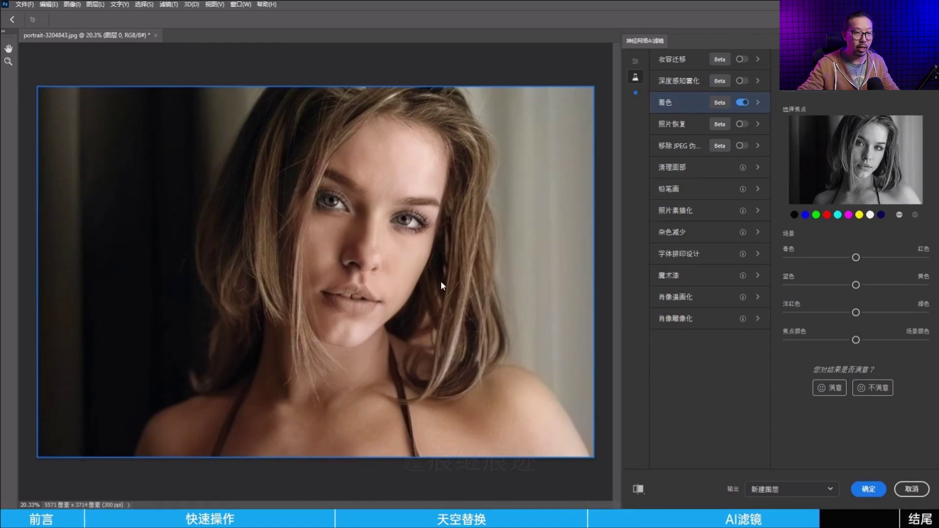
Step: Rewind to 7:58, watch a blue Colorize focus point added, then drag ahead to 8:41
{"action": "left_click", "coordinate": [808, 506]}
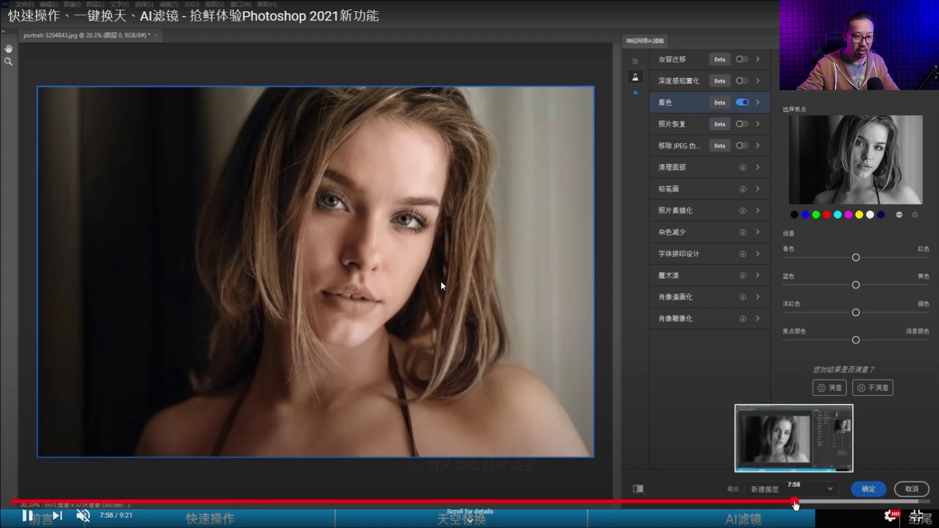
{"action": "left_click", "coordinate": [797, 505]}
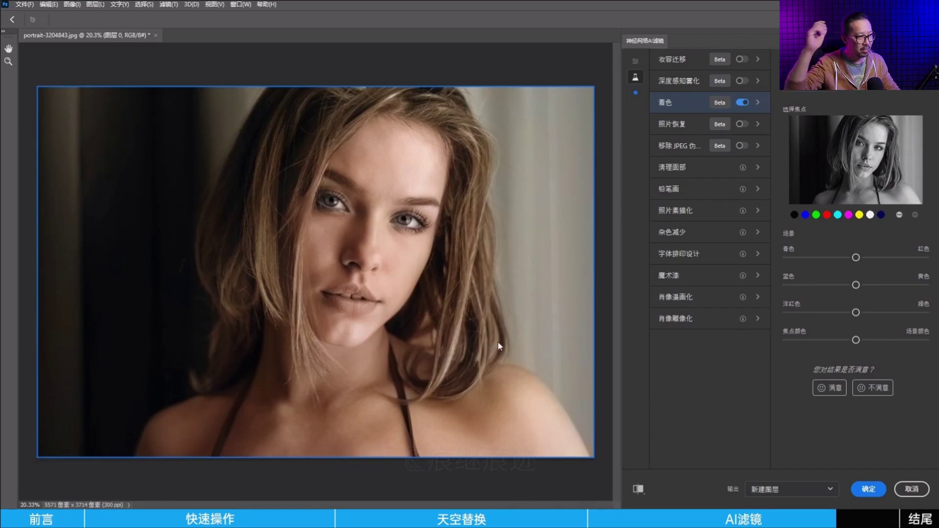
{"action": "left_click", "coordinate": [827, 215]}
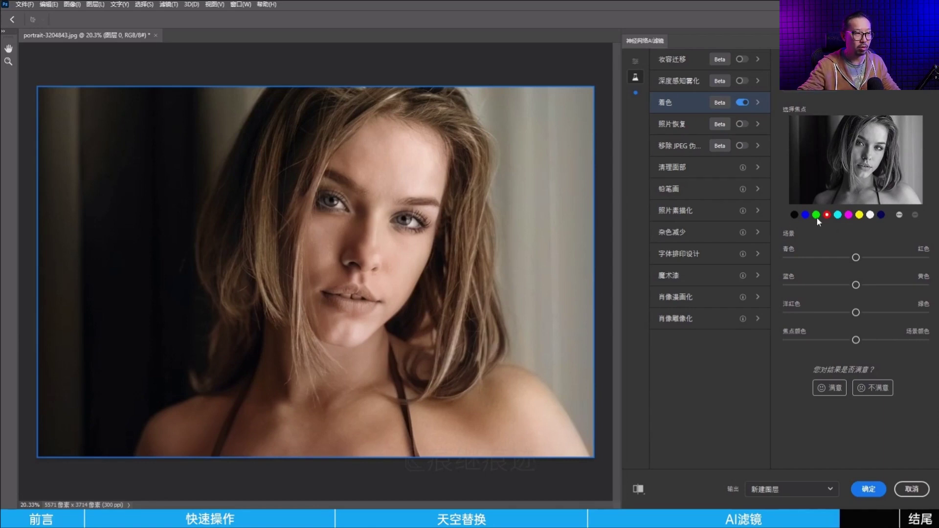
{"action": "left_click", "coordinate": [897, 218]}
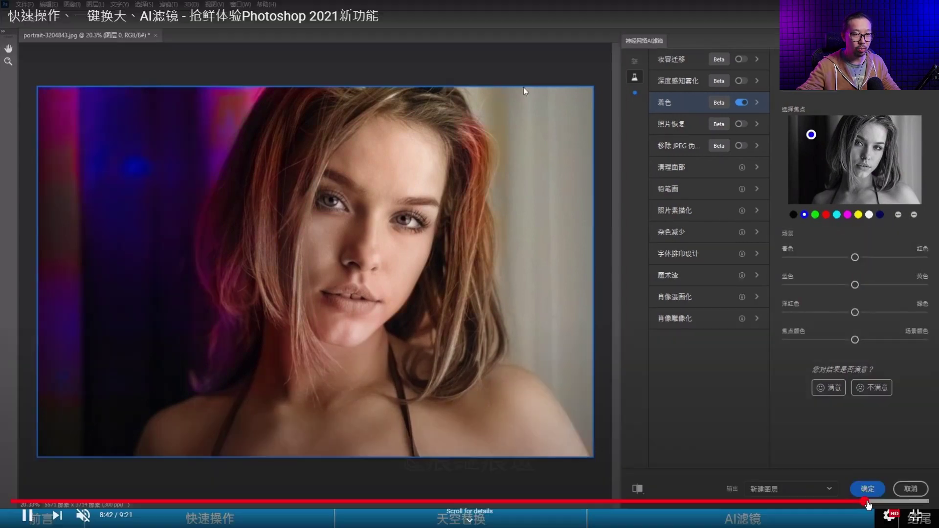
{"action": "left_click_drag", "start_coordinate": [879, 505], "coordinate": [857, 505]}
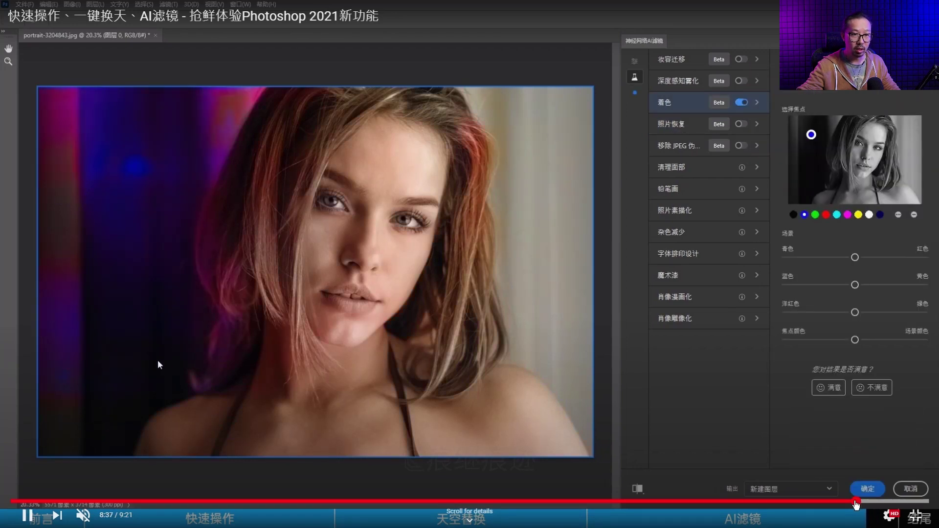